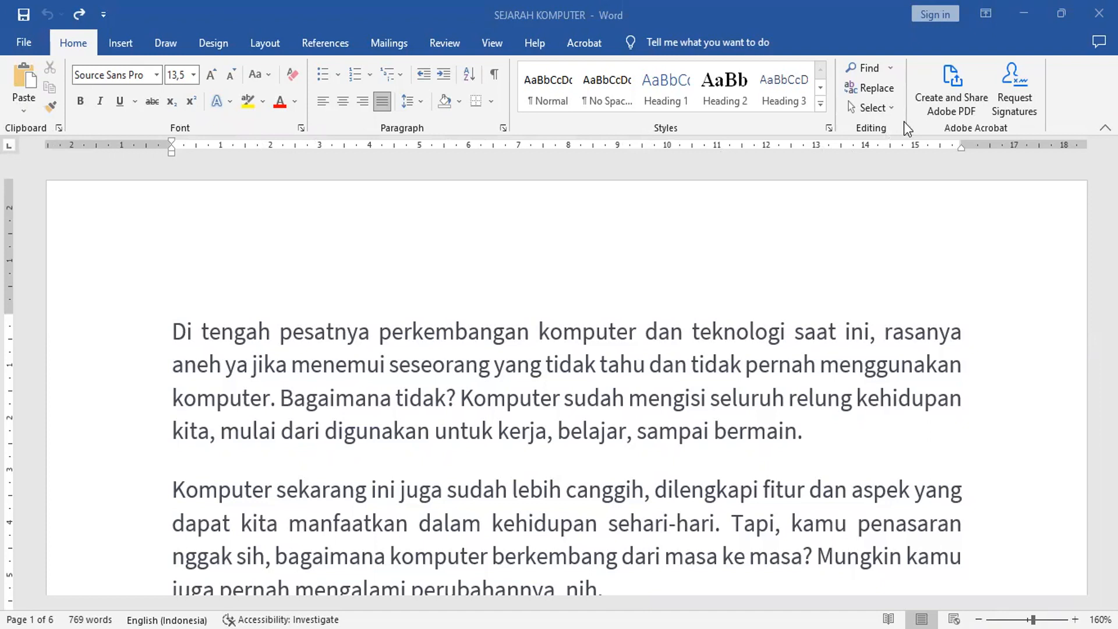
Select the orange-red highlighter among the drawing pens and change its color to turquoise
{"action": "left_click", "coordinate": [127, 44]}
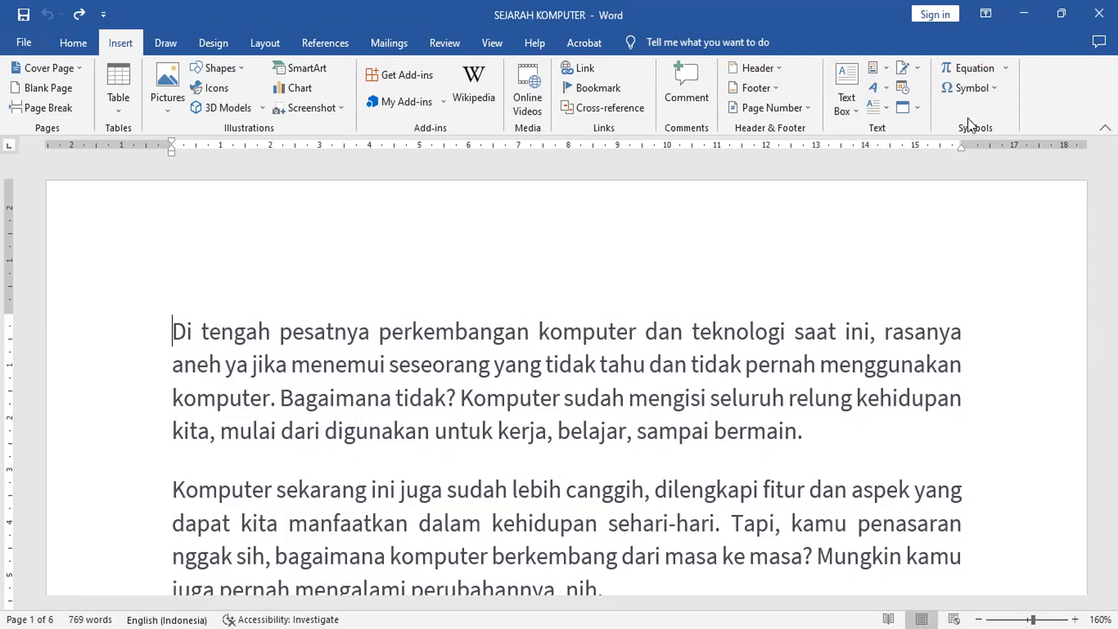
{"action": "left_click", "coordinate": [162, 44]}
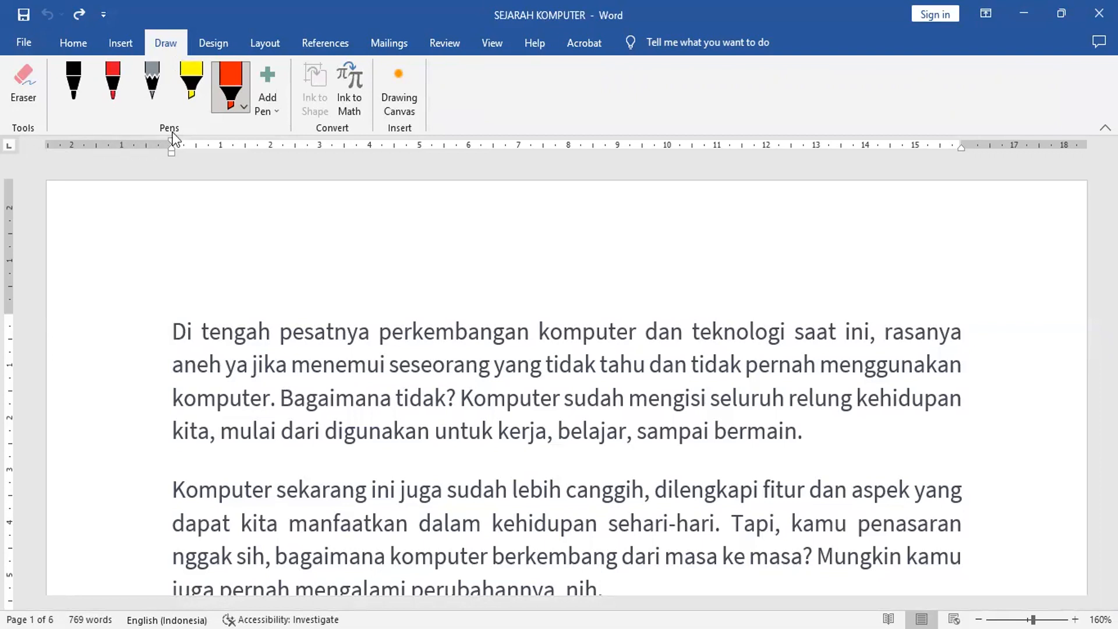
{"action": "left_click", "coordinate": [234, 83]}
{"action": "left_click", "coordinate": [243, 107]}
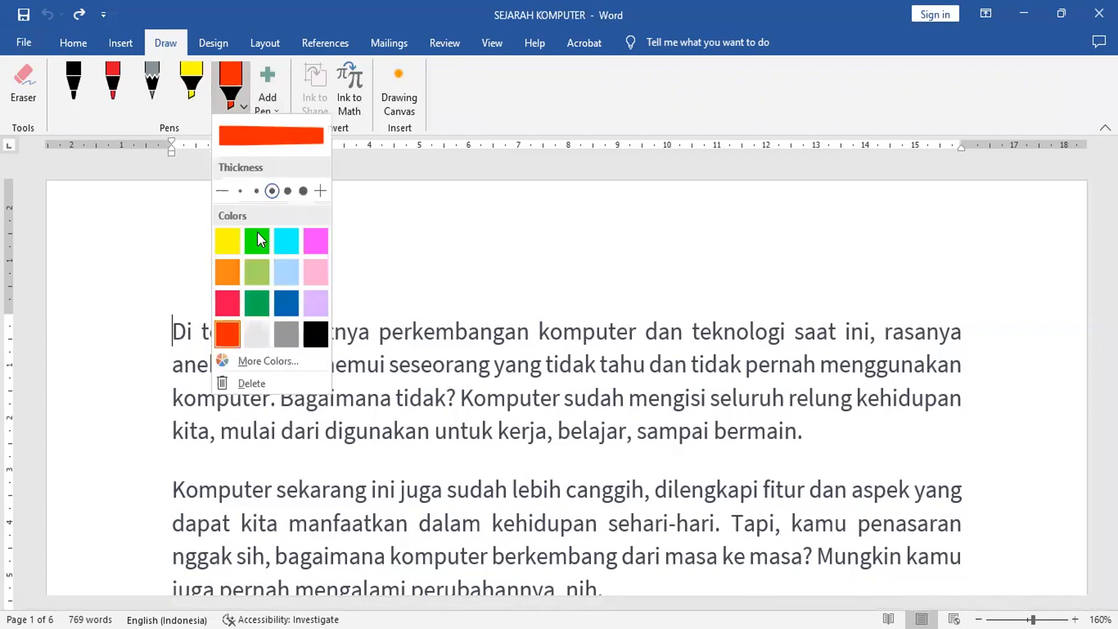
{"action": "left_click", "coordinate": [287, 249]}
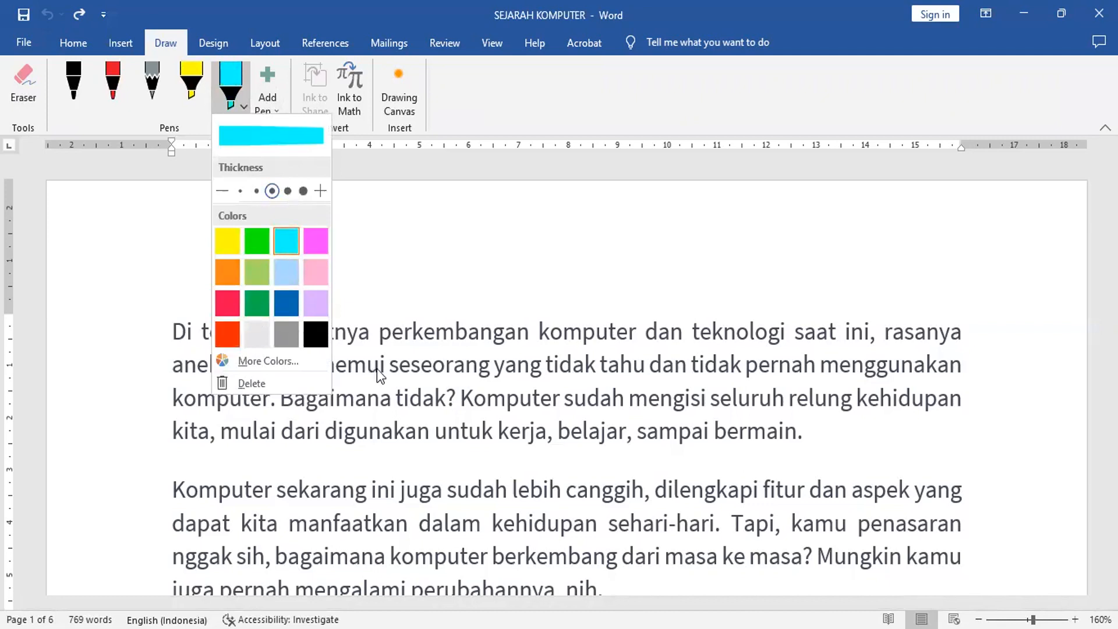
Highlight the word "perkembangan" in the first paragraph with the turquoise highlighter, undoing any stray stroke
{"action": "left_click_drag", "start_coordinate": [391, 367], "coordinate": [639, 401]}
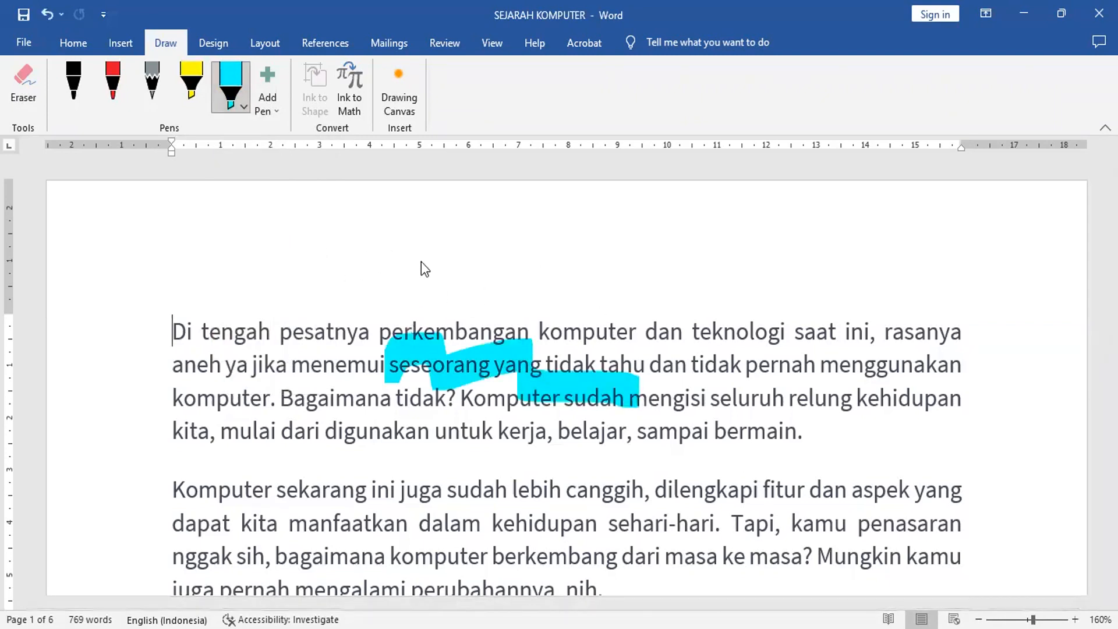
{"action": "left_click", "coordinate": [44, 14]}
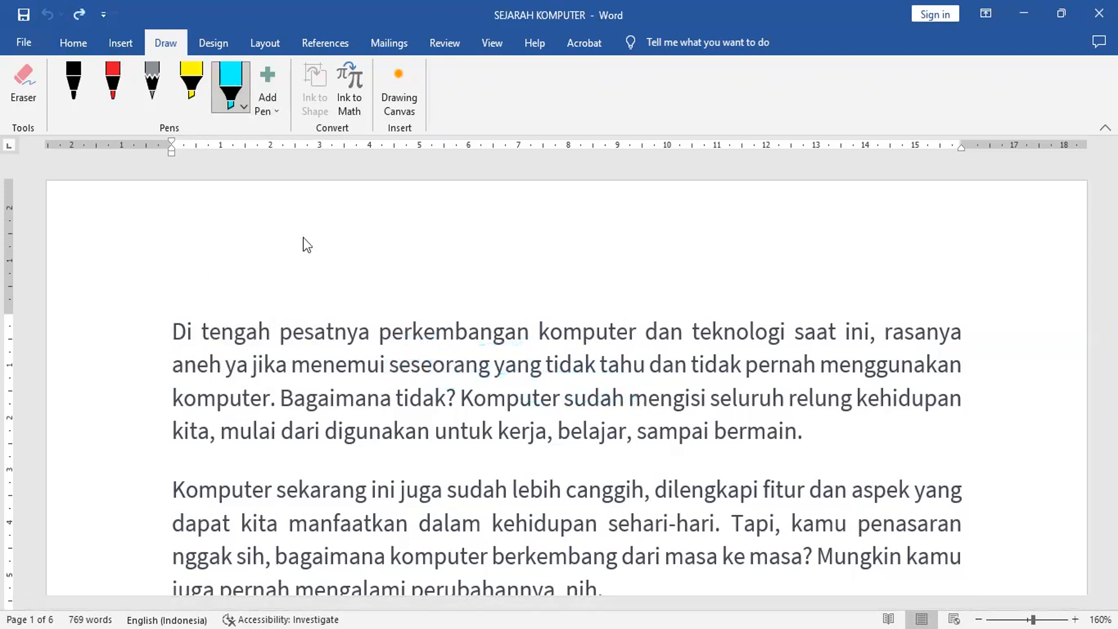
{"action": "left_click_drag", "start_coordinate": [380, 339], "coordinate": [530, 336]}
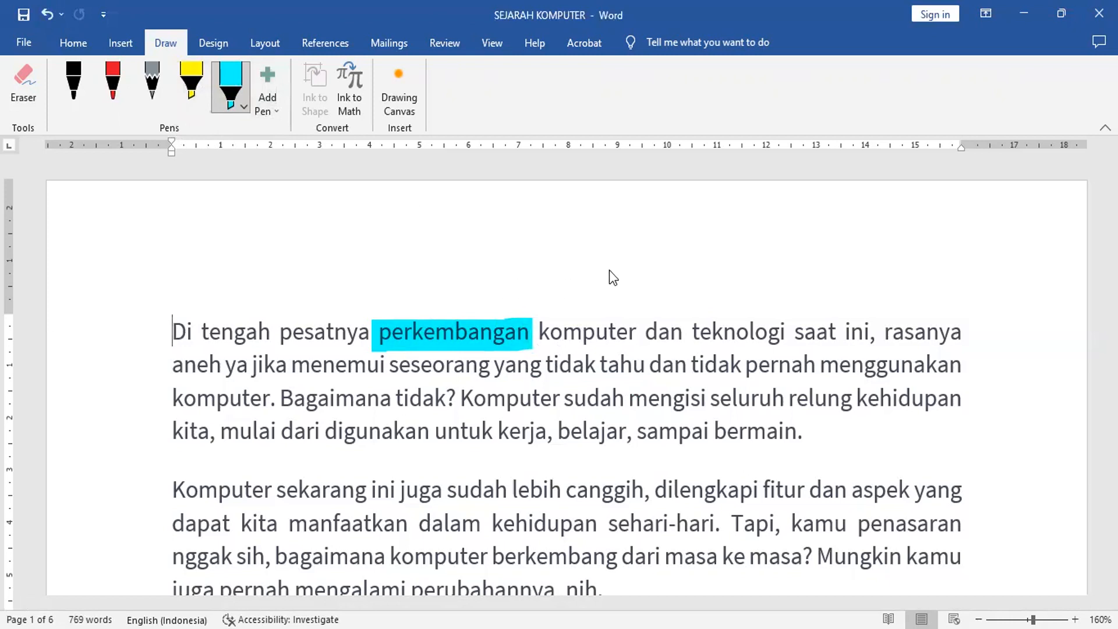
Draw a large question mark with its dot and a large figure 8 over the first paragraph with the turquoise highlighter
{"action": "mouse_move", "coordinate": [623, 284]}
{"action": "left_mouse_down"}
{"action": "mouse_move", "coordinate": [739, 233]}
{"action": "mouse_move", "coordinate": [708, 399]}
{"action": "left_mouse_up"}
{"action": "left_click_drag", "start_coordinate": [738, 440], "coordinate": [710, 442]}
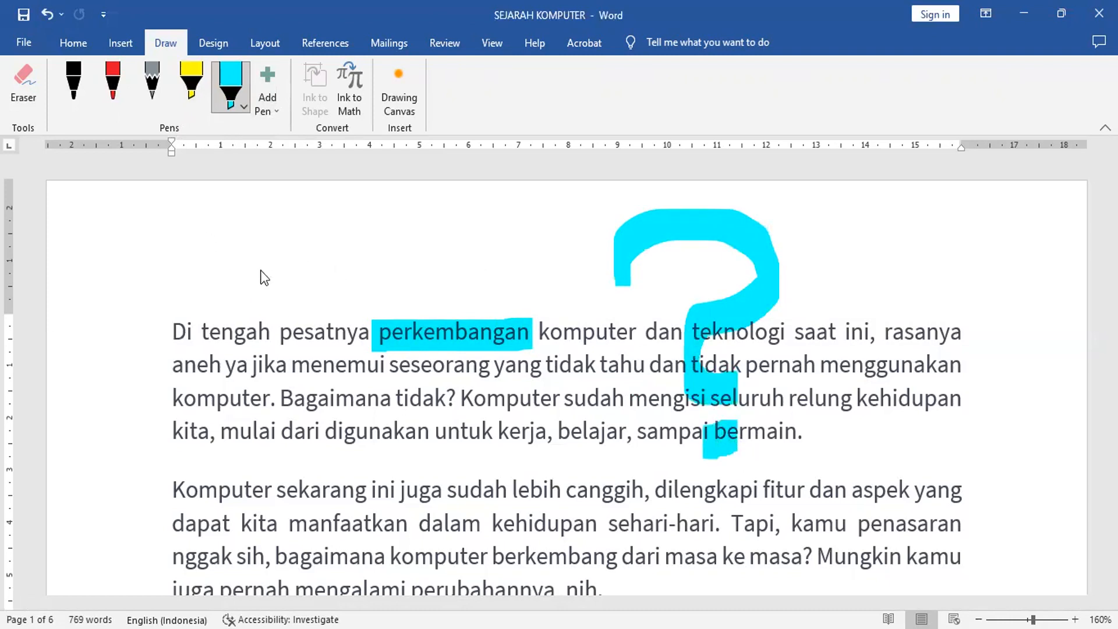
{"action": "mouse_move", "coordinate": [178, 294]}
{"action": "left_mouse_down"}
{"action": "mouse_move", "coordinate": [180, 326]}
{"action": "mouse_move", "coordinate": [247, 414]}
{"action": "mouse_move", "coordinate": [318, 369]}
{"action": "mouse_move", "coordinate": [165, 281]}
{"action": "mouse_move", "coordinate": [265, 245]}
{"action": "mouse_move", "coordinate": [261, 309]}
{"action": "left_mouse_up"}
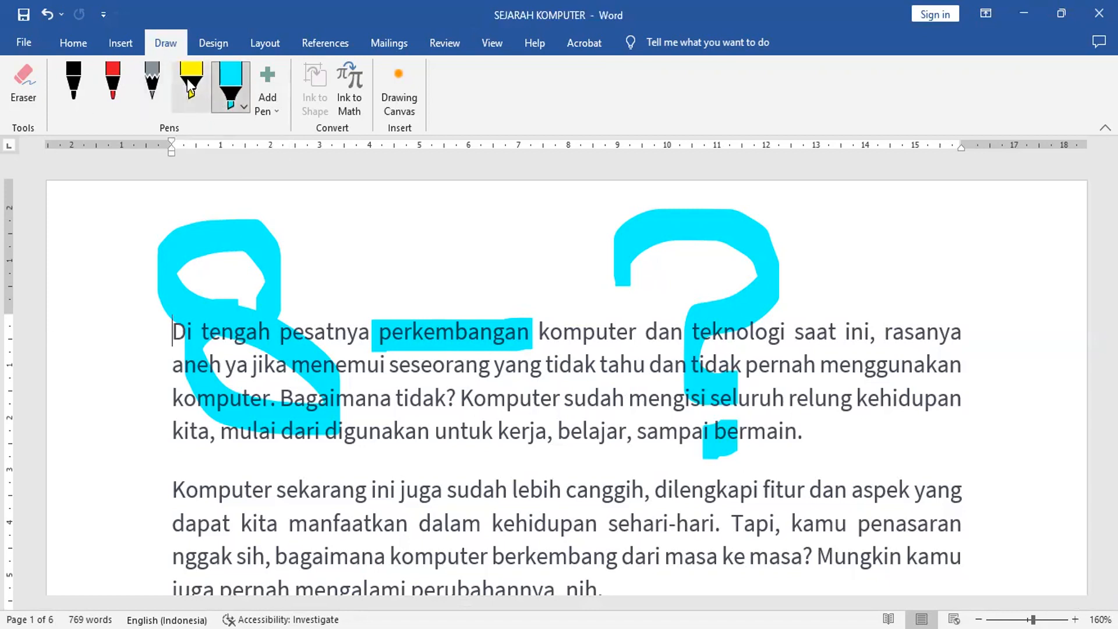
Select the gray pencil among the drawing pens and change its color to red
{"action": "left_click", "coordinate": [154, 87]}
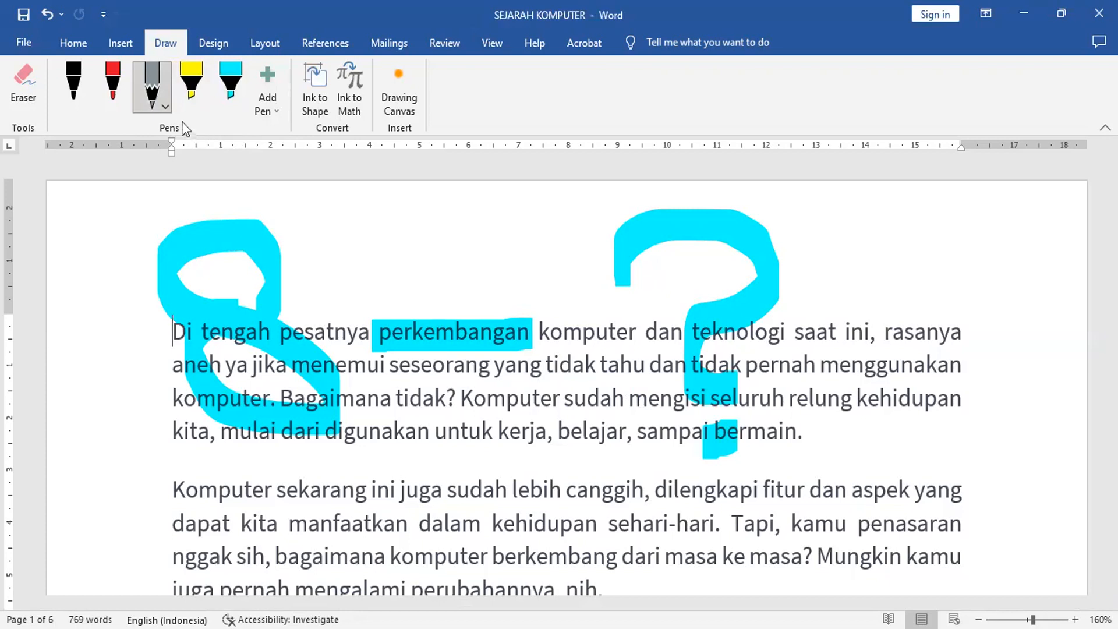
{"action": "left_click", "coordinate": [166, 106]}
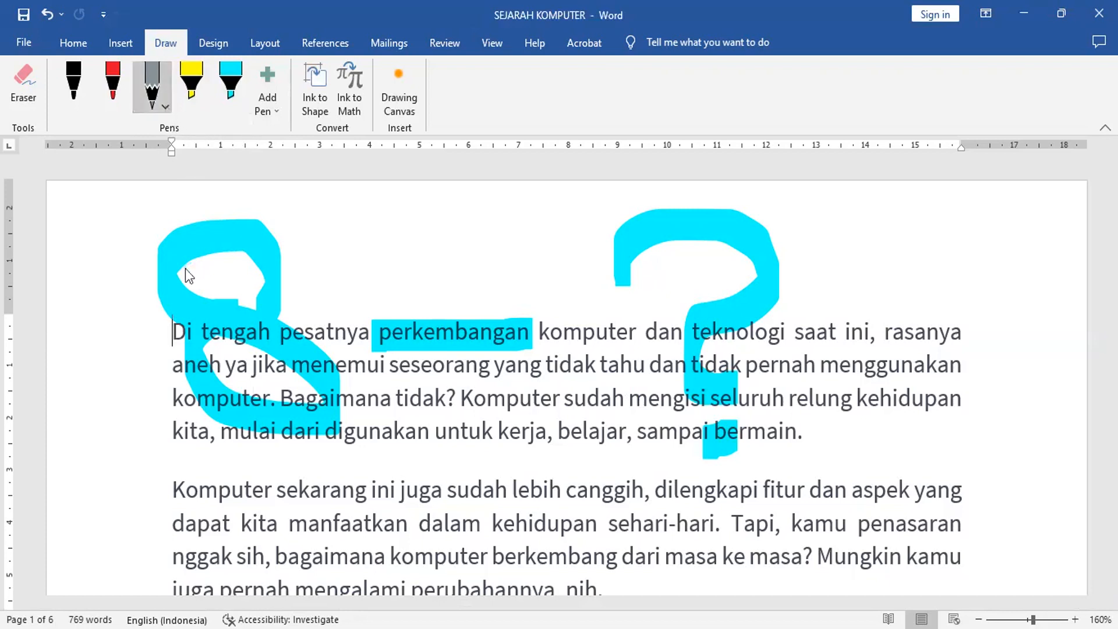
{"action": "left_click", "coordinate": [237, 241]}
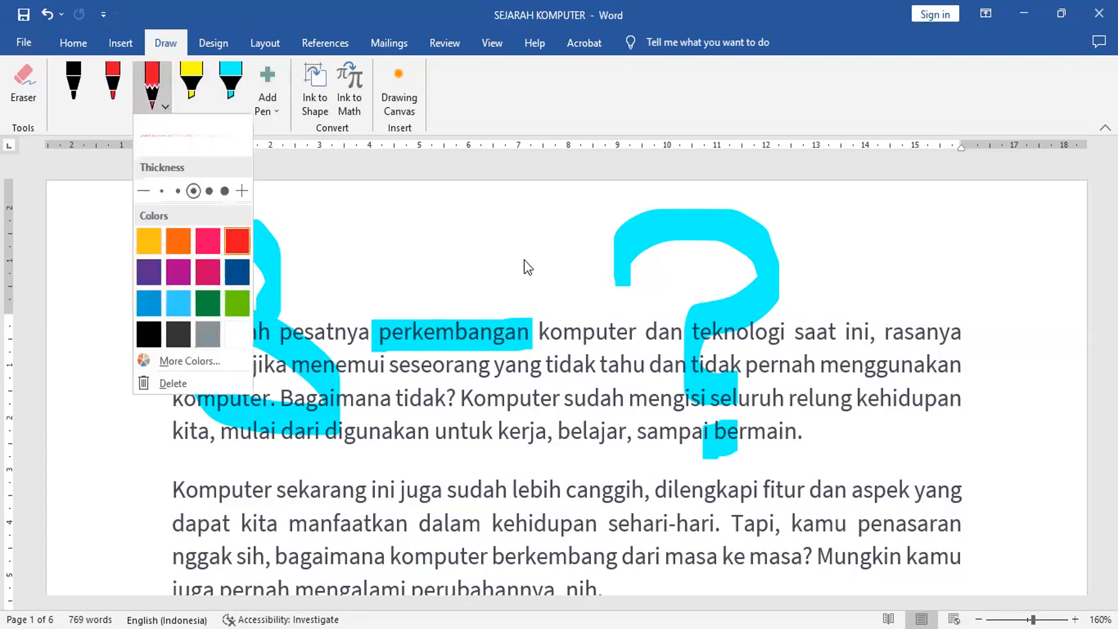
Handwrite a looped 2, two 3s and a 5 in red pencil above and across the first paragraph
{"action": "left_click_drag", "start_coordinate": [523, 260], "coordinate": [558, 284]}
{"action": "mouse_move", "coordinate": [629, 334]}
{"action": "left_mouse_down"}
{"action": "mouse_move", "coordinate": [626, 379]}
{"action": "mouse_move", "coordinate": [605, 385]}
{"action": "left_mouse_up"}
{"action": "left_click_drag", "start_coordinate": [402, 248], "coordinate": [353, 290]}
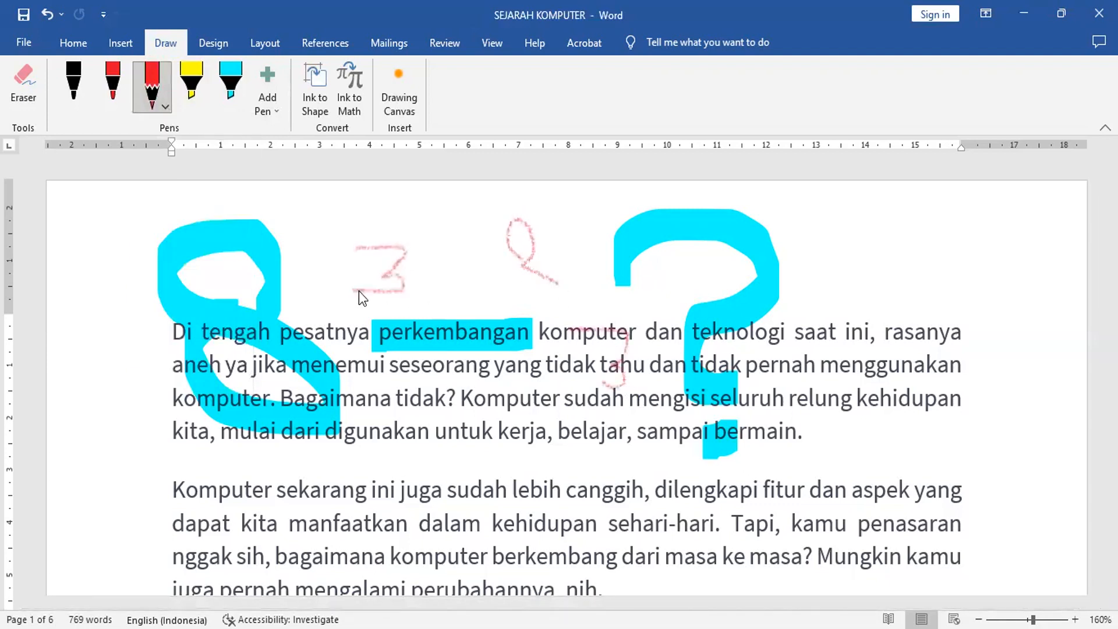
{"action": "left_click_drag", "start_coordinate": [319, 274], "coordinate": [294, 274]}
{"action": "left_click_drag", "start_coordinate": [296, 211], "coordinate": [329, 211]}
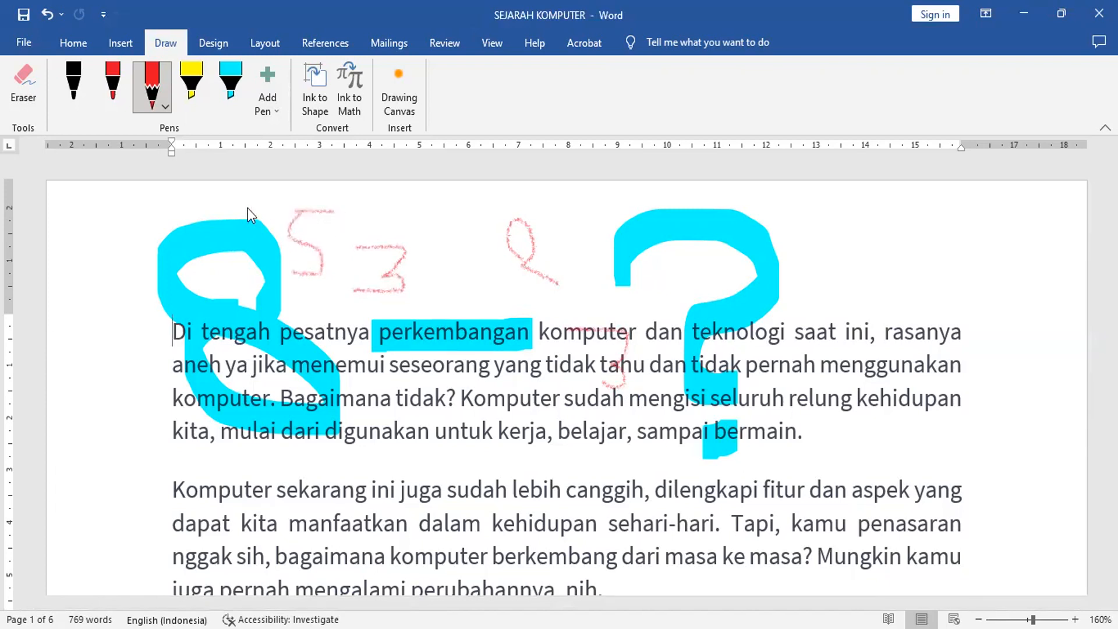
Try the Eraser, leave it again and move the turquoise figure 8 over the word "perkembangan"
{"action": "left_click", "coordinate": [25, 100]}
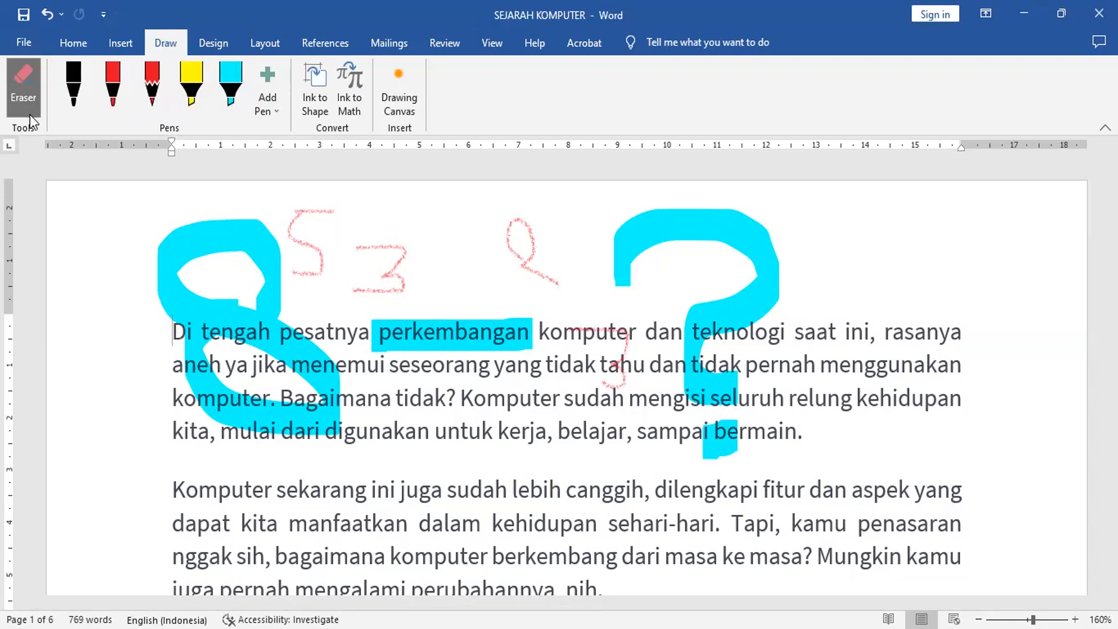
{"action": "left_click", "coordinate": [17, 102]}
{"action": "left_click_drag", "start_coordinate": [205, 269], "coordinate": [257, 252]}
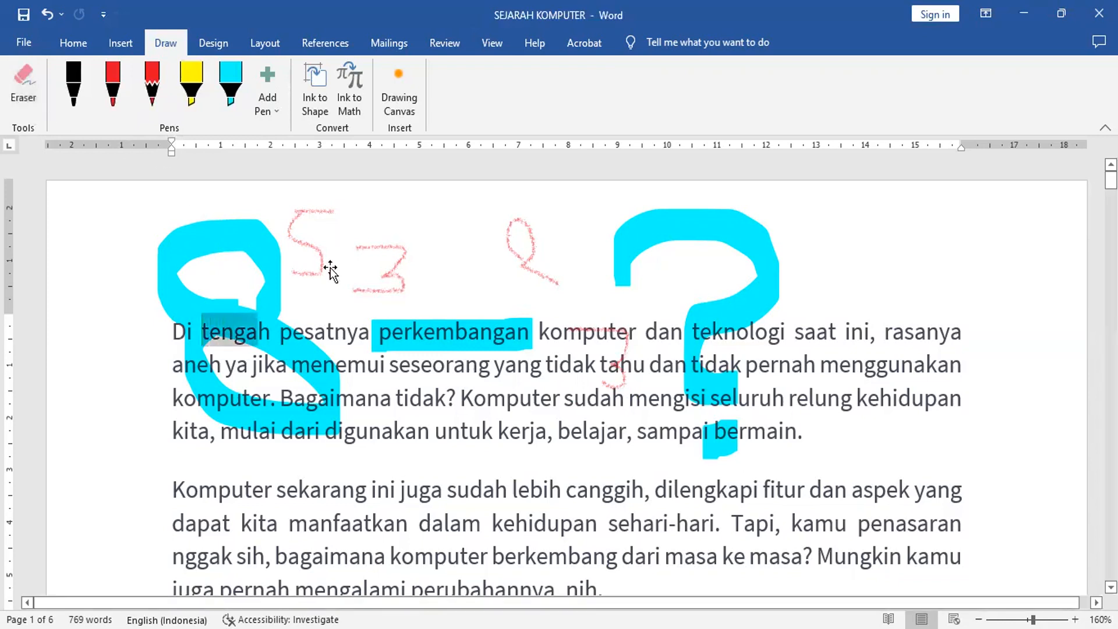
{"action": "left_click_drag", "start_coordinate": [330, 266], "coordinate": [458, 288]}
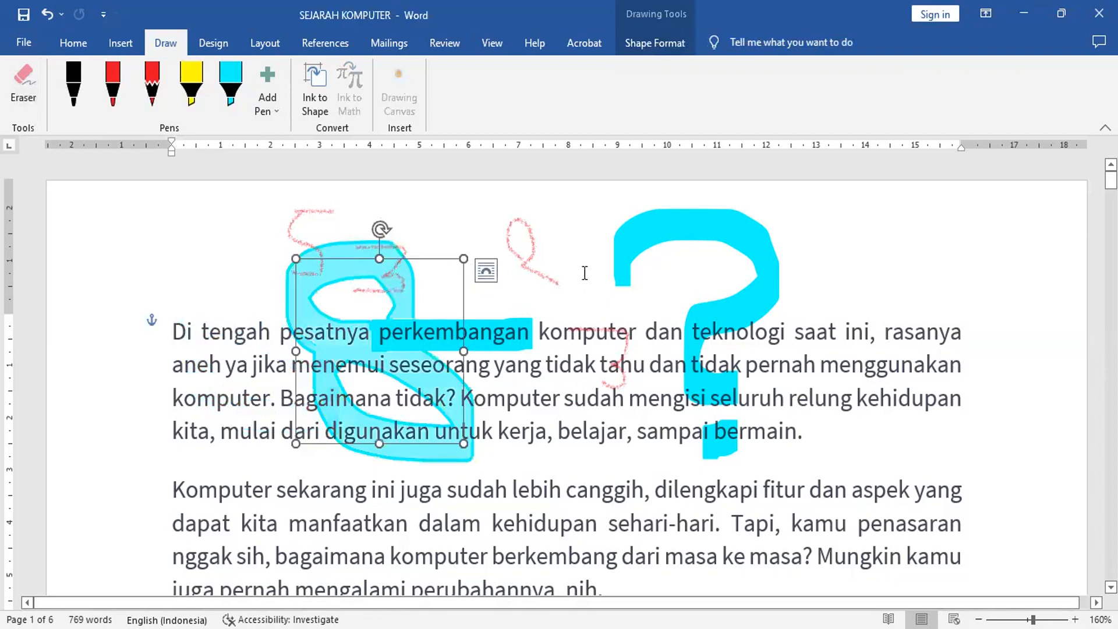
Select the turquoise figure 8 over the first paragraph and delete it
{"action": "left_click", "coordinate": [643, 247]}
{"action": "left_click", "coordinate": [22, 99]}
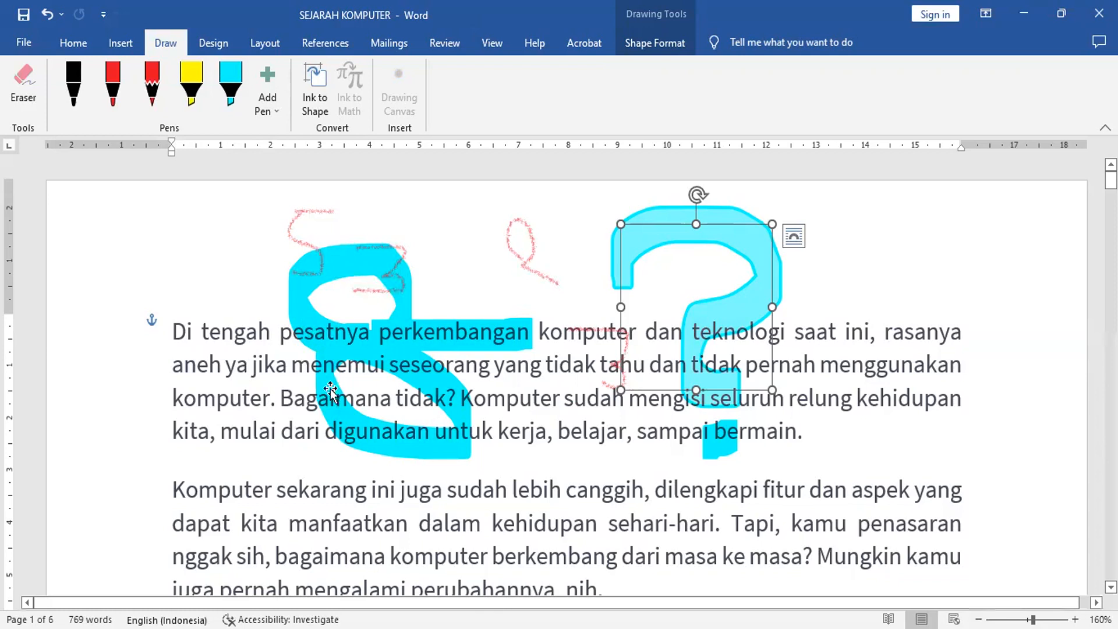
{"action": "left_click_drag", "start_coordinate": [329, 402], "coordinate": [348, 424]}
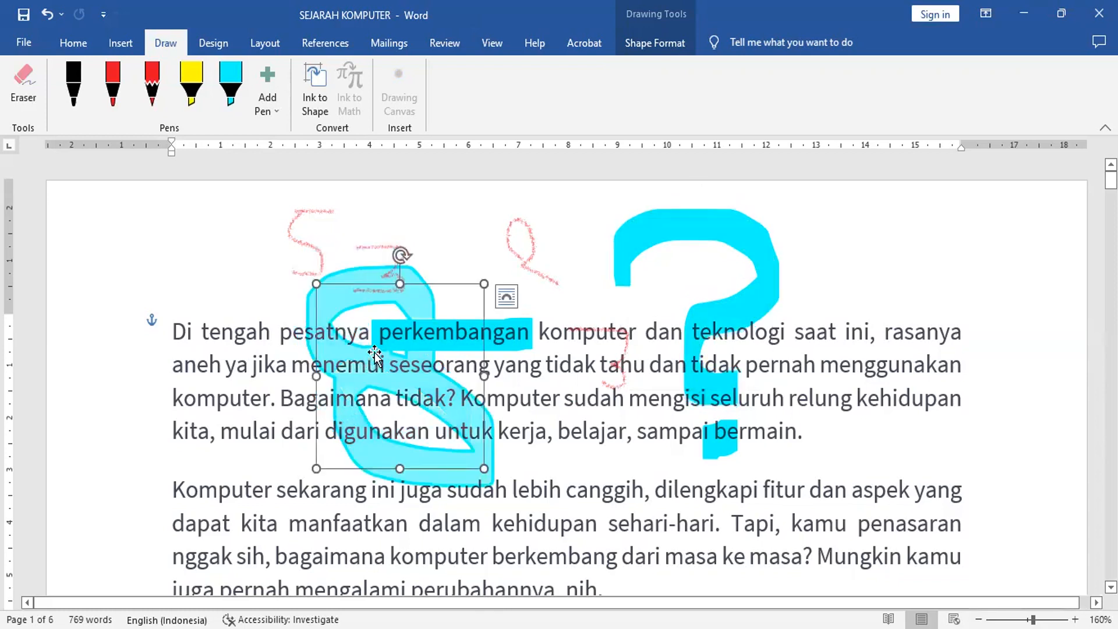
{"action": "key", "text": "Delete"}
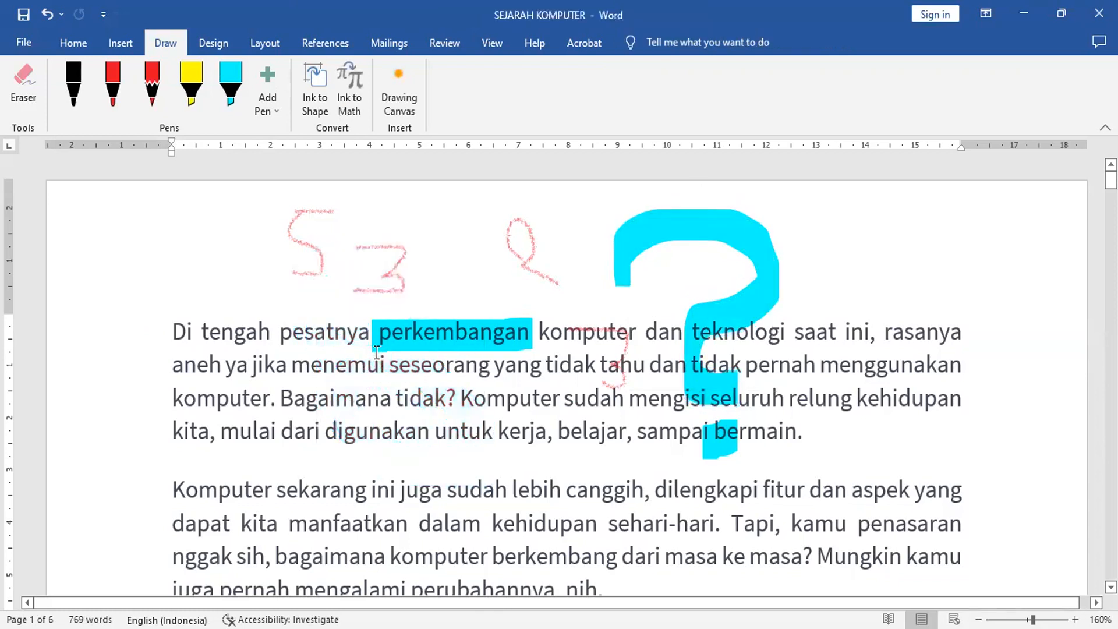
Delete the turquoise question mark and its separate dot from the first paragraph
{"action": "left_click", "coordinate": [647, 236]}
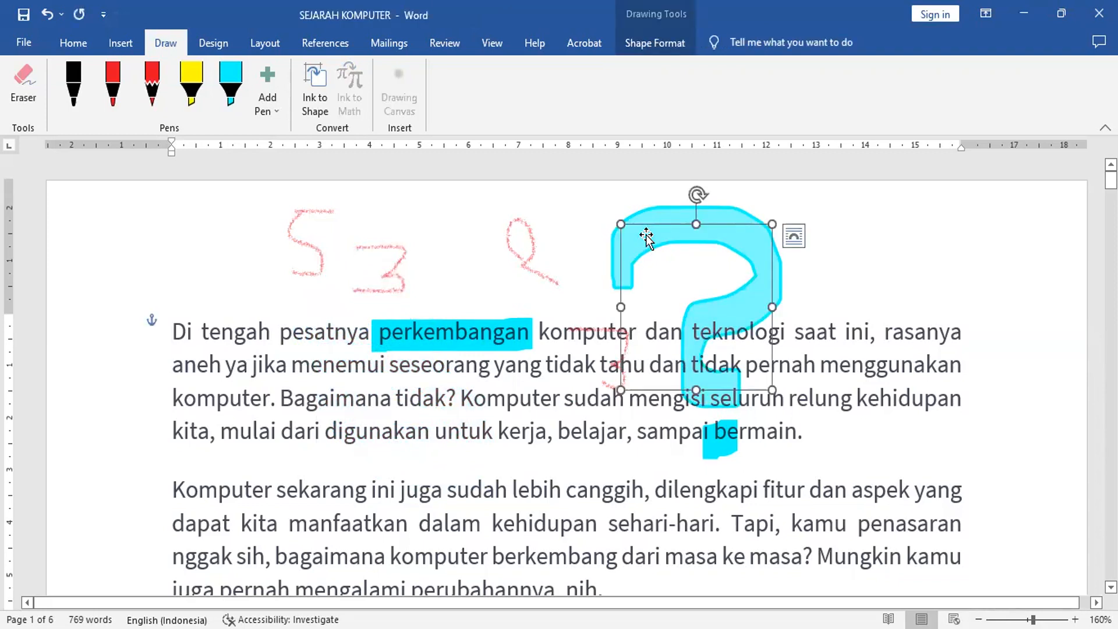
{"action": "key", "text": "Delete"}
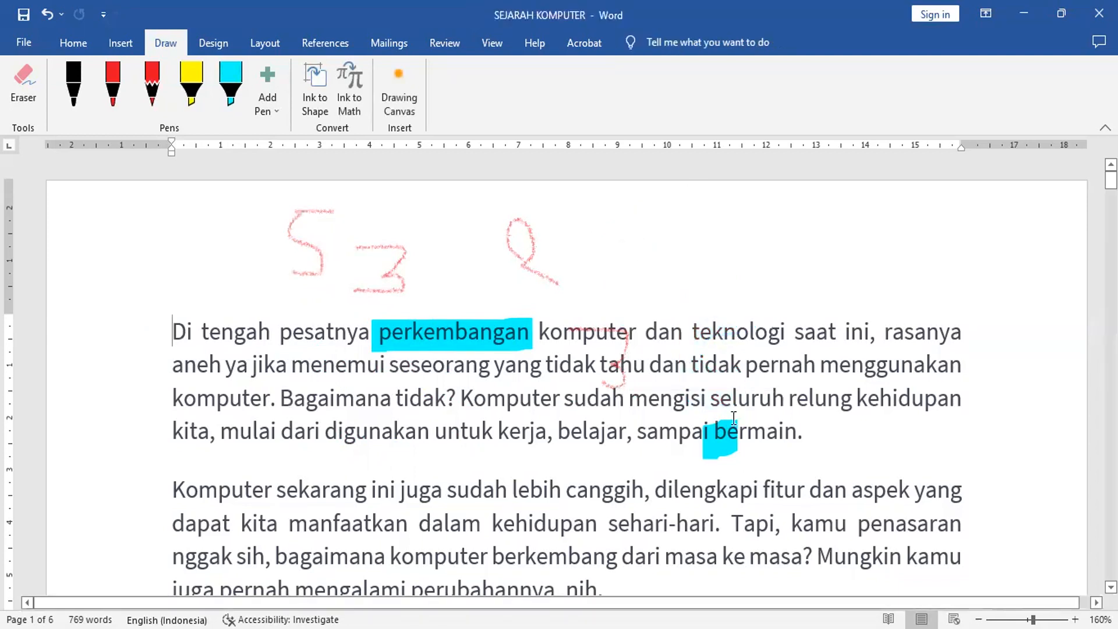
{"action": "left_click", "coordinate": [727, 443]}
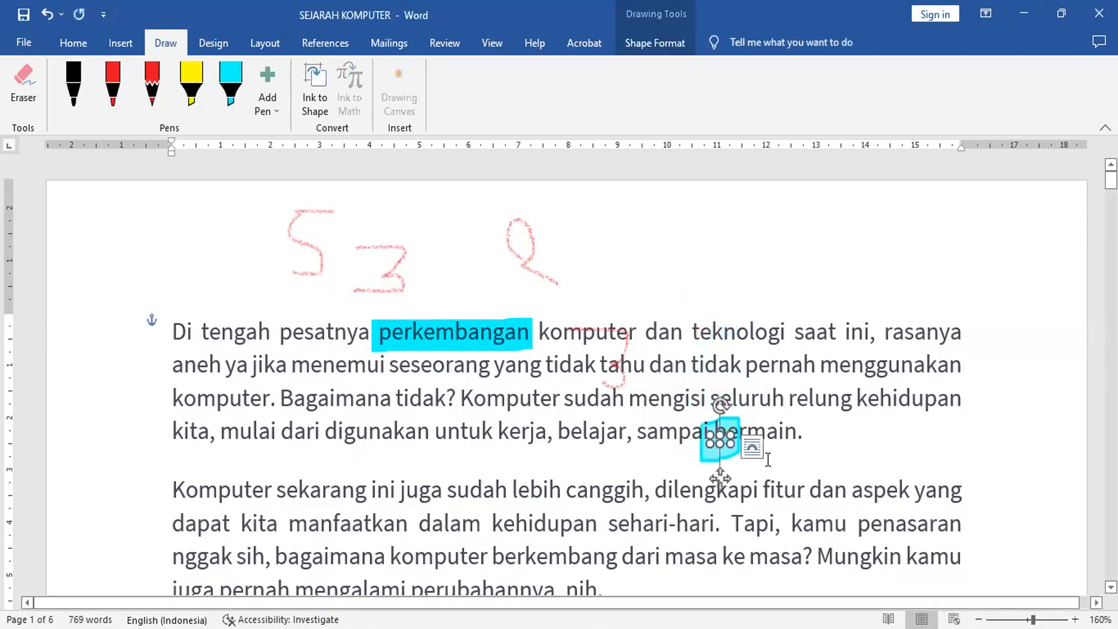
{"action": "key", "text": "Delete"}
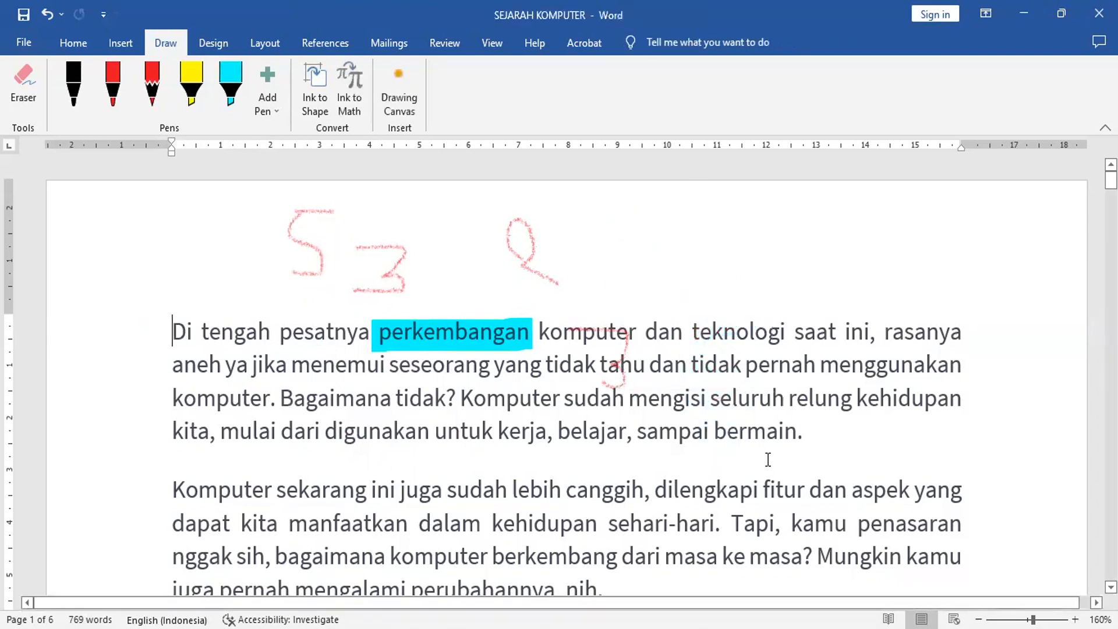
Insert a drawing canvas before the first paragraph and shrink it to about 10 cm wide and 6 cm high
{"action": "left_click", "coordinate": [275, 116]}
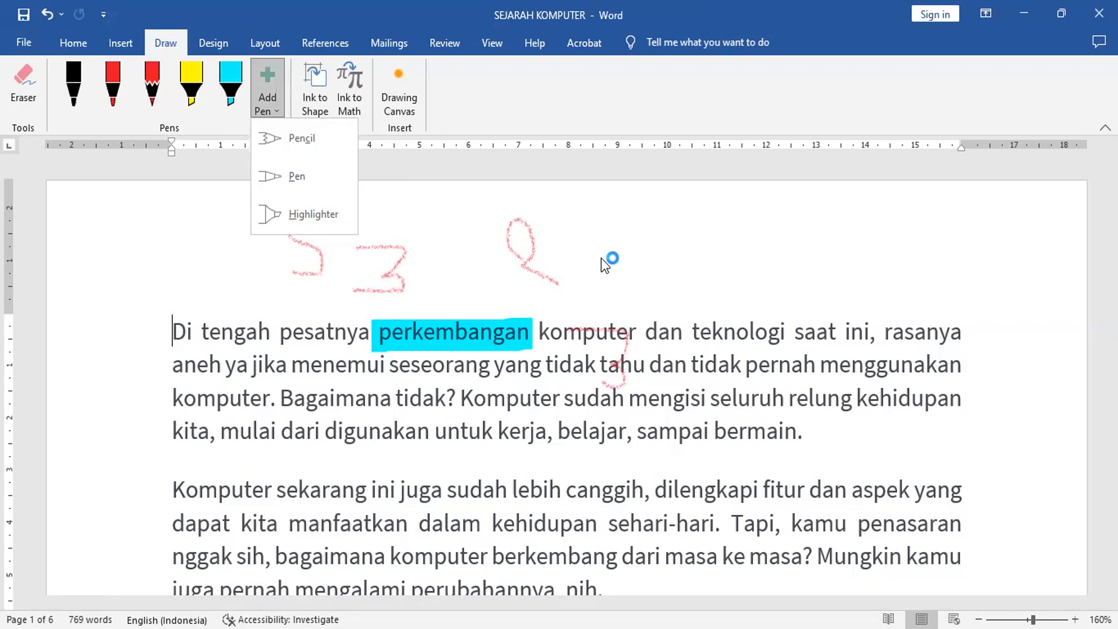
{"action": "left_click", "coordinate": [401, 89]}
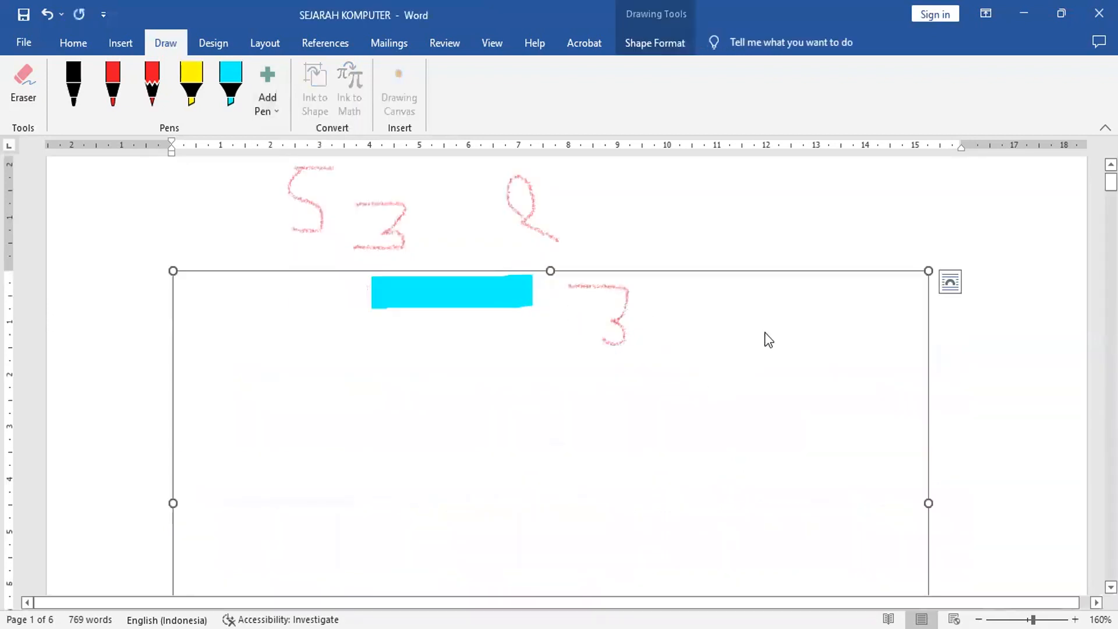
{"action": "mouse_move", "coordinate": [837, 318]}
{"action": "left_mouse_down"}
{"action": "mouse_move", "coordinate": [727, 367]}
{"action": "mouse_move", "coordinate": [622, 380]}
{"action": "left_mouse_up"}
{"action": "left_click_drag", "start_coordinate": [173, 269], "coordinate": [251, 335]}
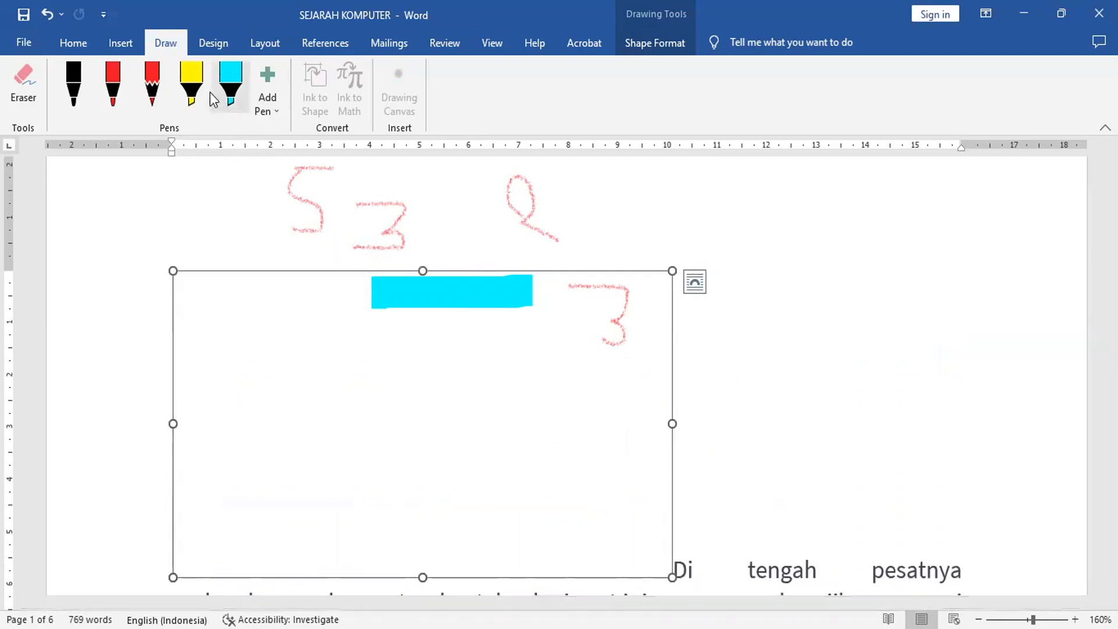
Draw a large yellow 2 and a turquoise loop beside it inside the drawing canvas with the two highlighters
{"action": "left_click", "coordinate": [193, 85]}
{"action": "mouse_move", "coordinate": [247, 344]}
{"action": "left_mouse_down"}
{"action": "mouse_move", "coordinate": [319, 333]}
{"action": "mouse_move", "coordinate": [220, 420]}
{"action": "mouse_move", "coordinate": [297, 444]}
{"action": "left_mouse_up"}
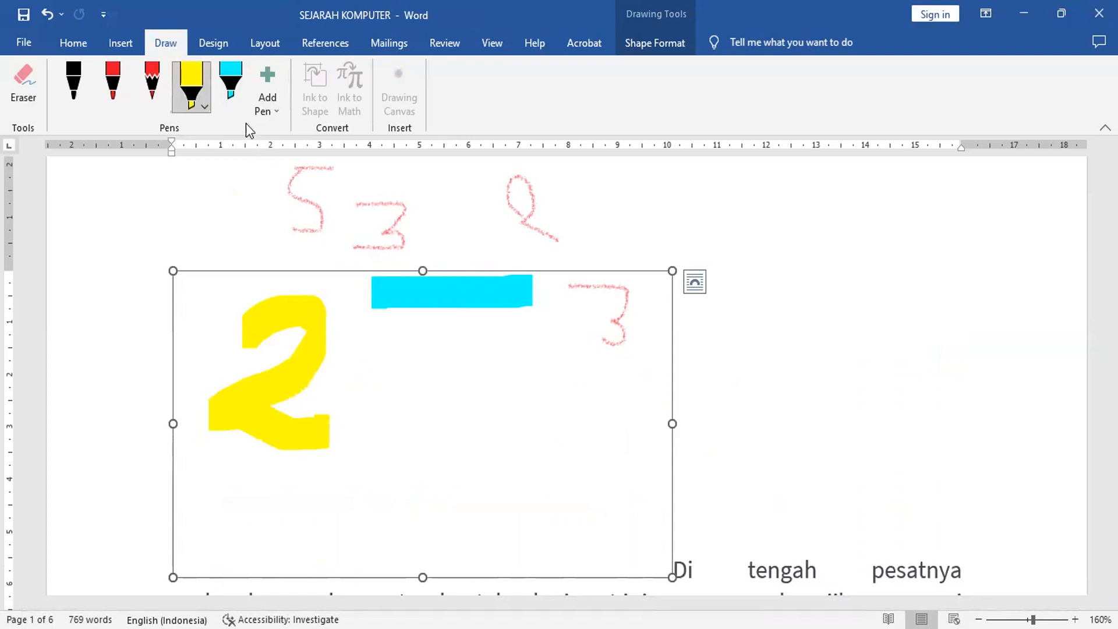
{"action": "left_click", "coordinate": [230, 84]}
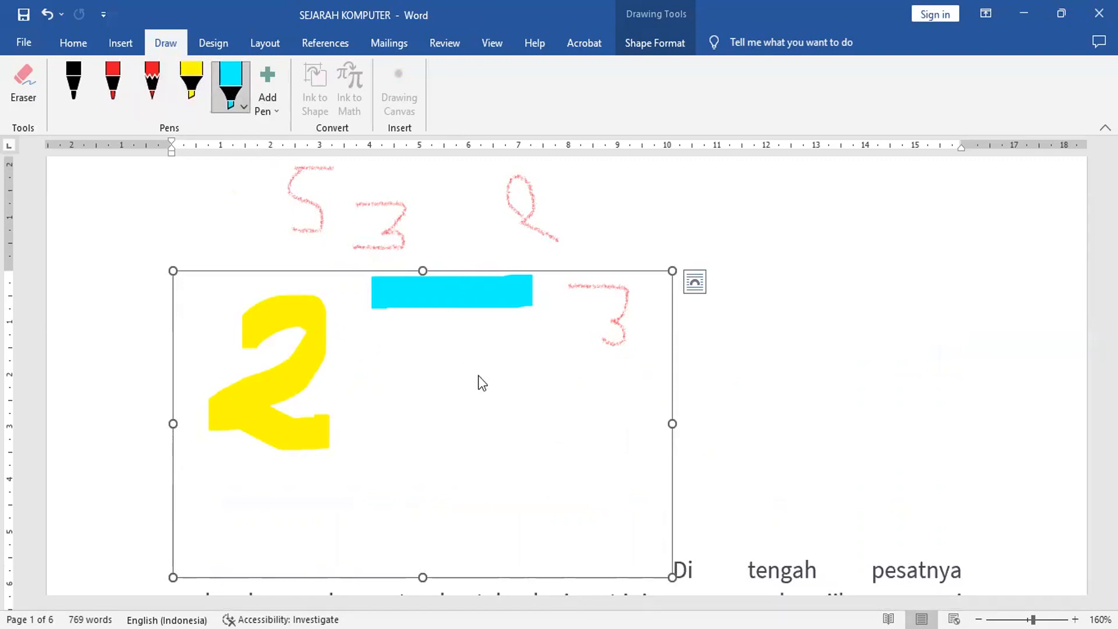
{"action": "mouse_move", "coordinate": [533, 332]}
{"action": "left_mouse_down"}
{"action": "mouse_move", "coordinate": [348, 427]}
{"action": "mouse_move", "coordinate": [484, 397]}
{"action": "mouse_move", "coordinate": [615, 443]}
{"action": "left_mouse_up"}
Activate the Eraser for the highlighter drawings on the canvas
{"action": "scroll", "coordinate": [708, 381], "scroll_direction": "down", "scroll_amount": 4}
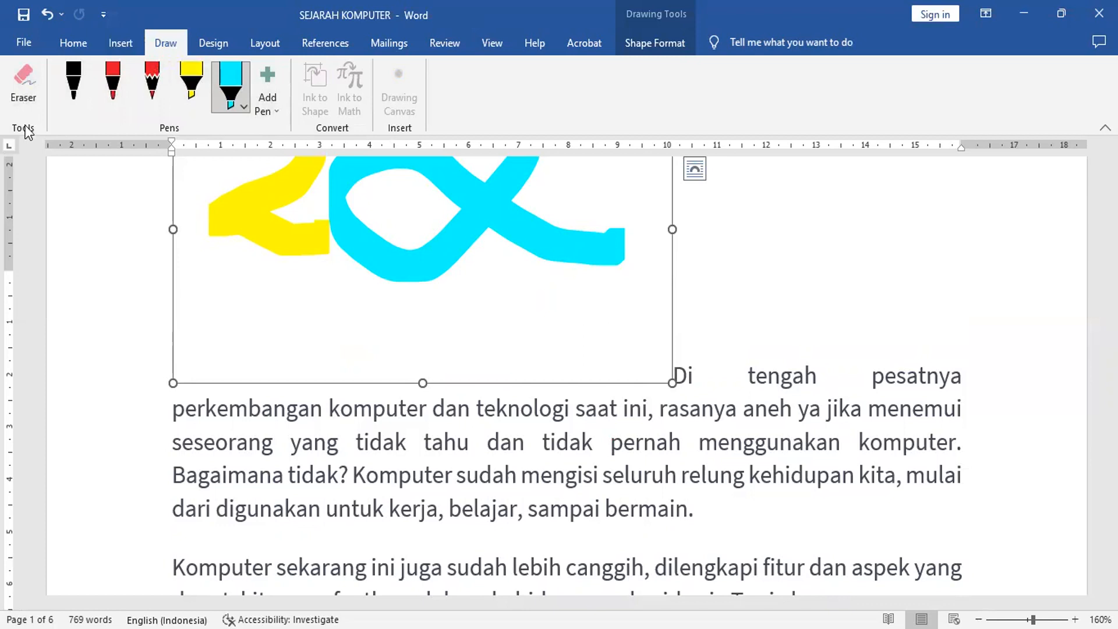
{"action": "left_click", "coordinate": [26, 104]}
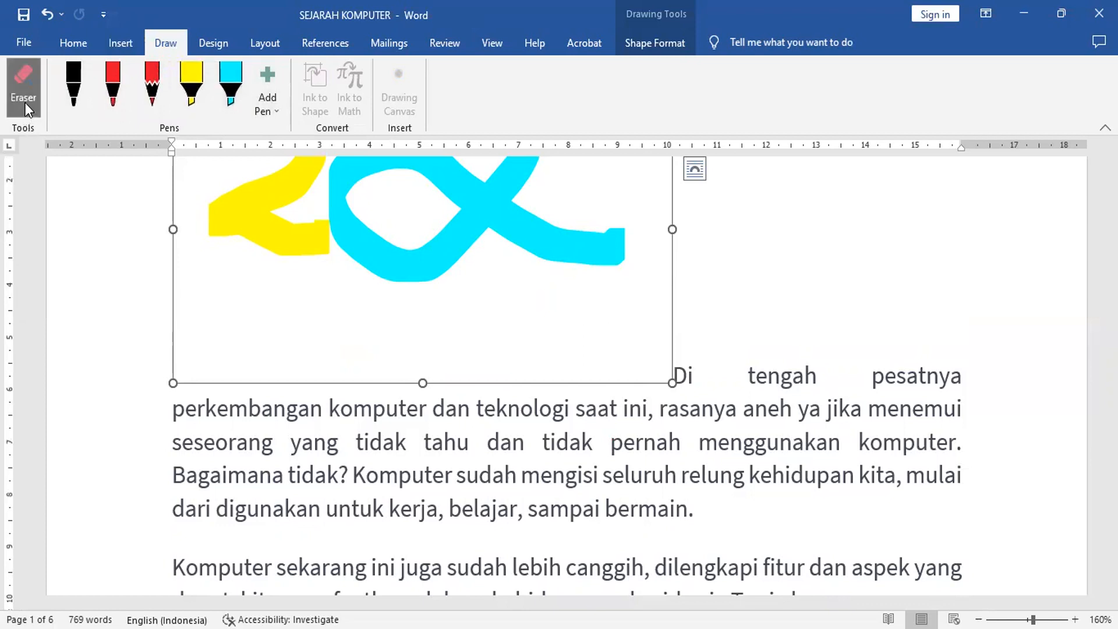